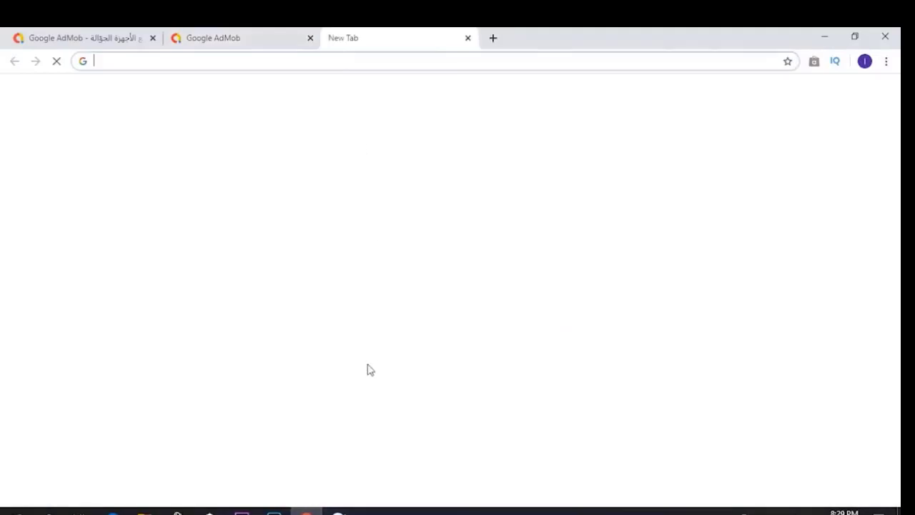
- Search Google for جوجل ادسنس from the new tab's address bar
click(408, 285)
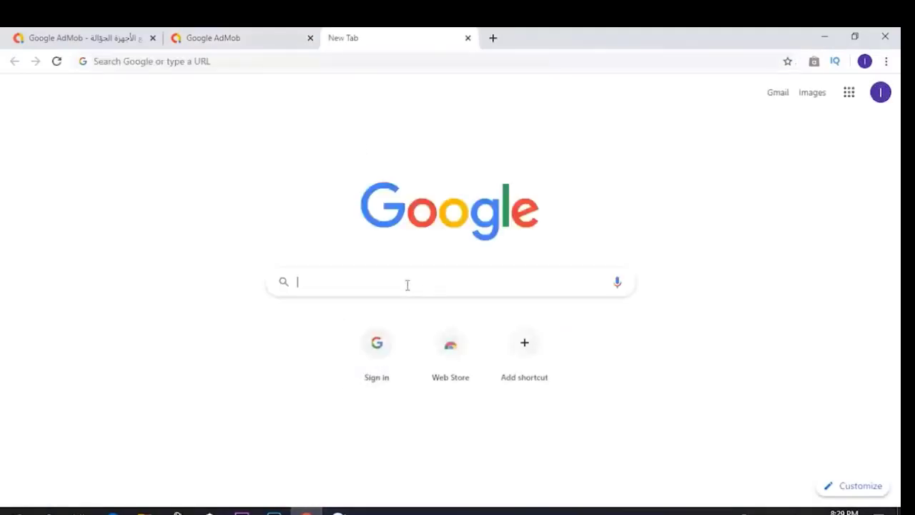
text(l)
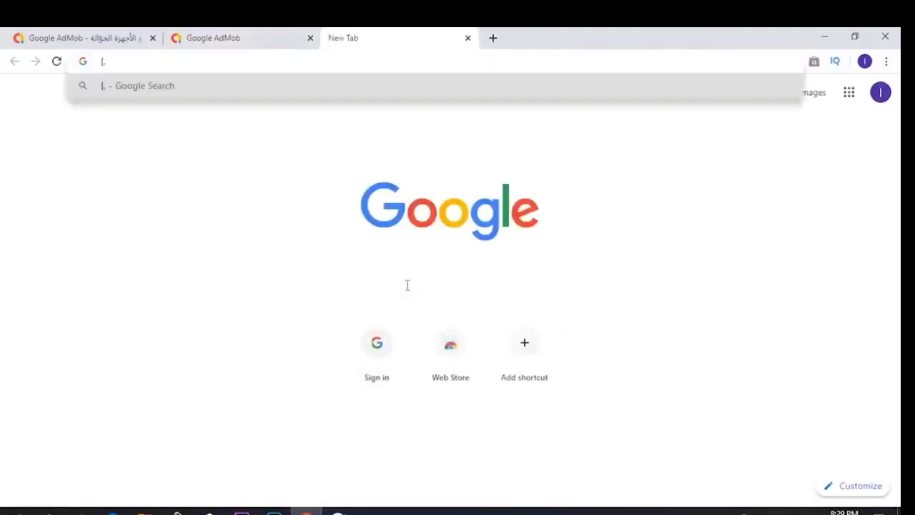
key(BackSpace)
key(BackSpace)
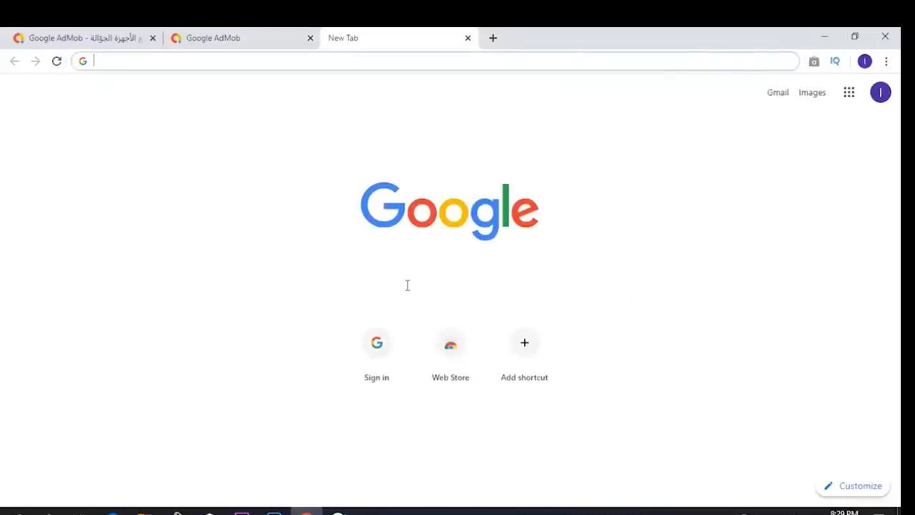
text(جو)
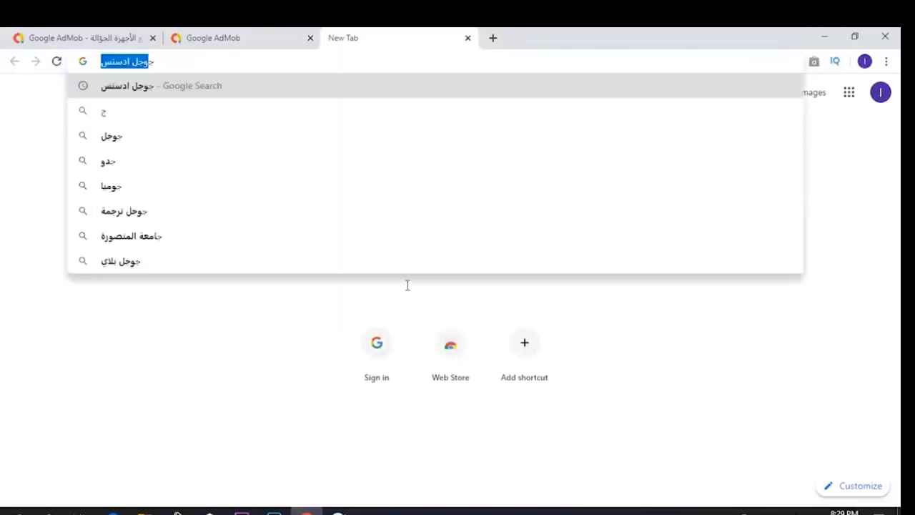
text(جل)
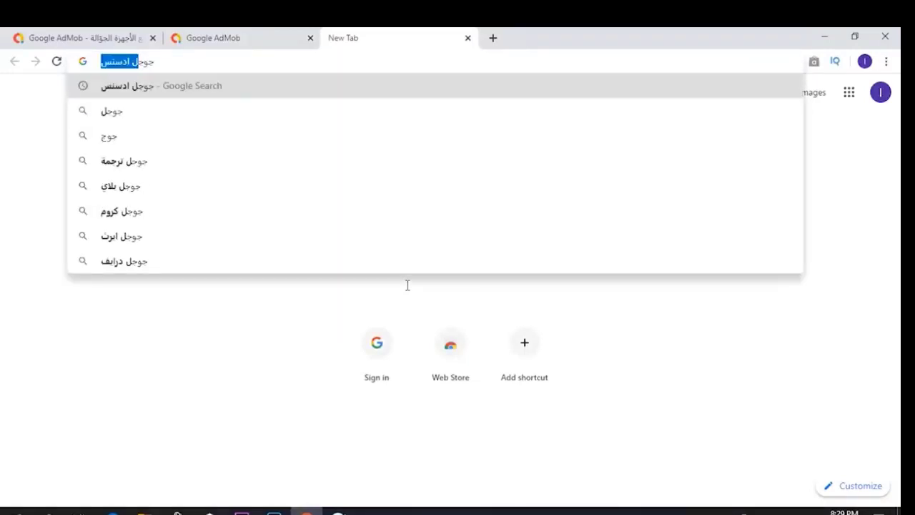
click(146, 95)
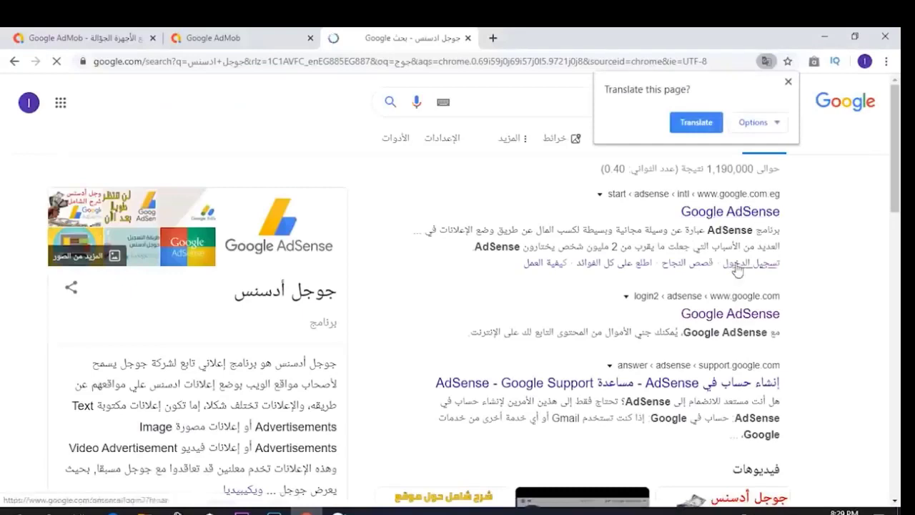
- Open the Google AdSense result and dismiss the welcome tour with البدء
click(719, 317)
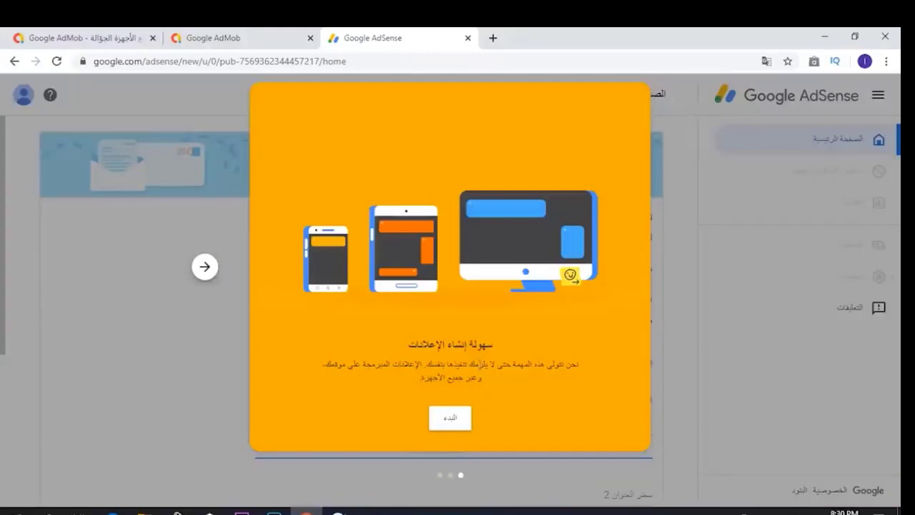
drag(500, 342, 406, 356)
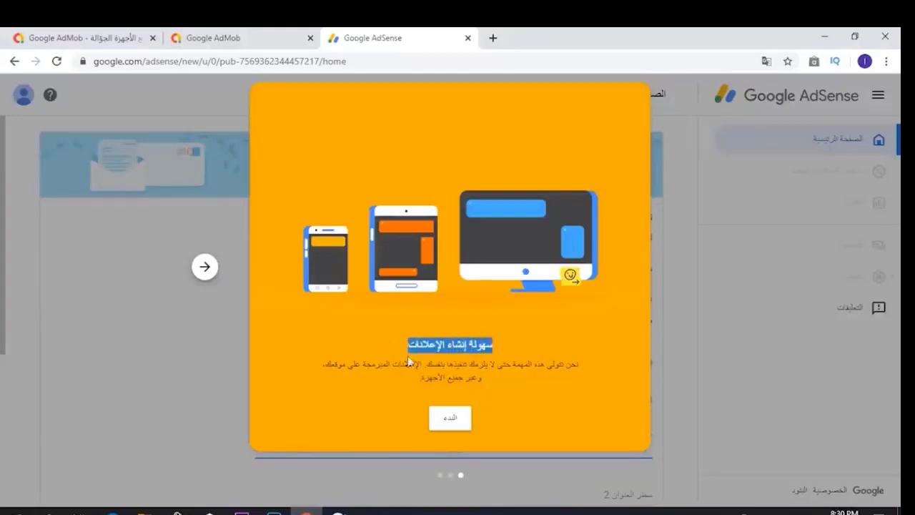
drag(591, 369, 316, 398)
click(453, 419)
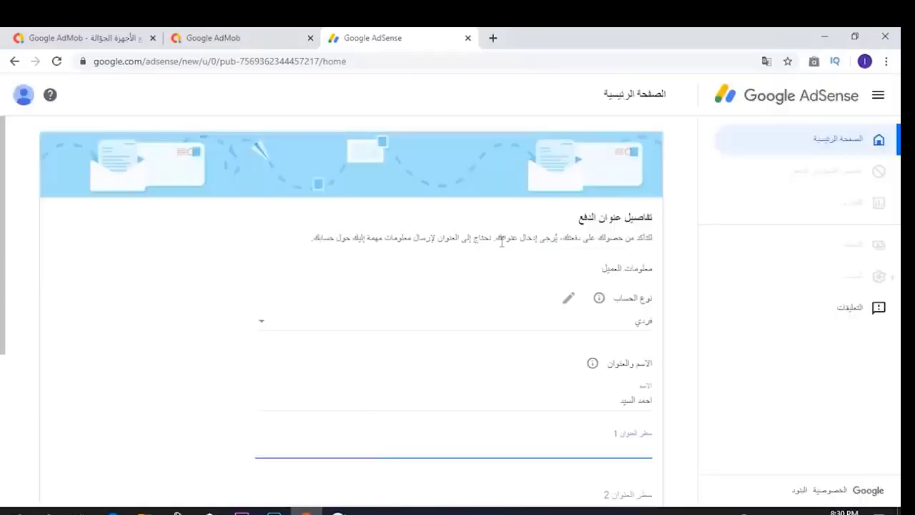
- Glance at the AdMob payments tab, then return to the AdSense payment address form
click(239, 37)
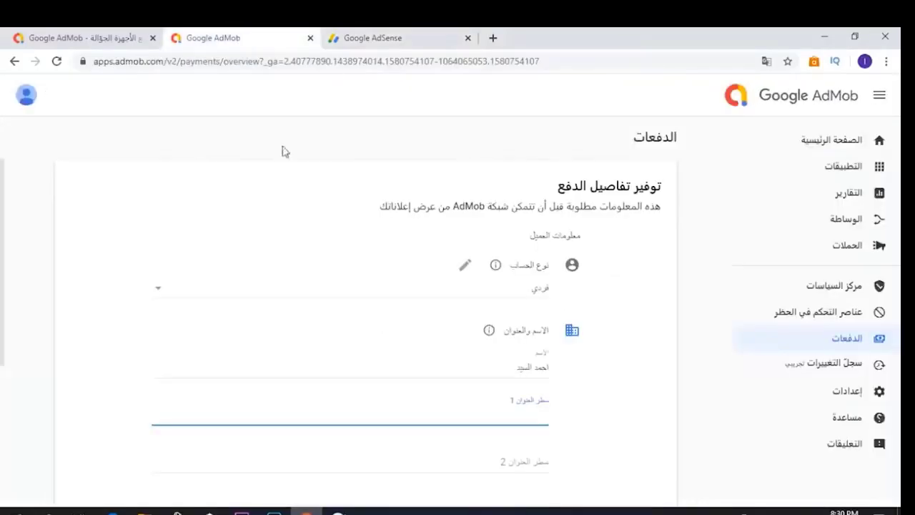
scroll(343, 341, down, 1)
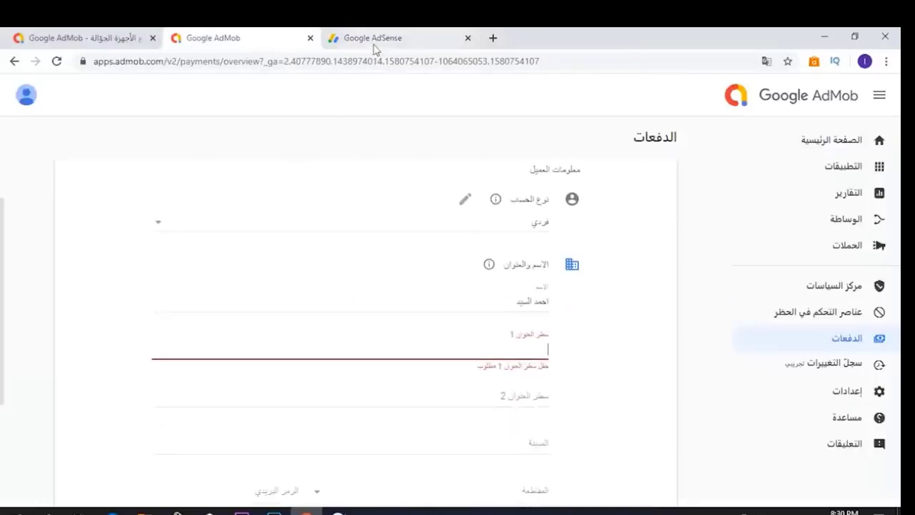
click(374, 40)
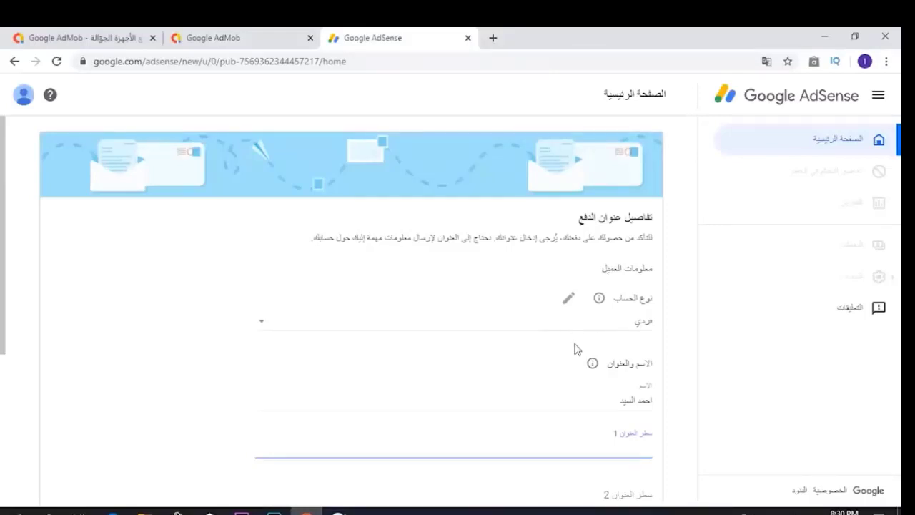
scroll(478, 301, down, 1)
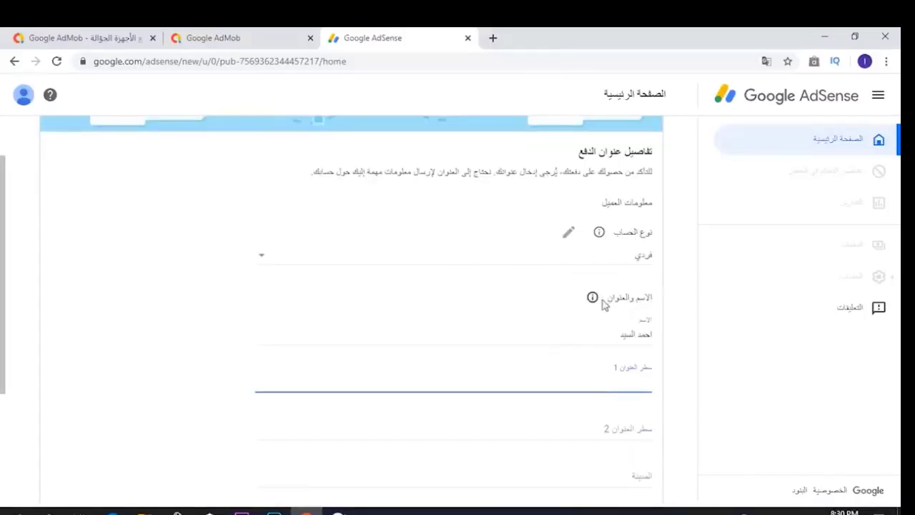
- Type the account holder's full name into the Name field, correcting a mistyped letter
click(607, 341)
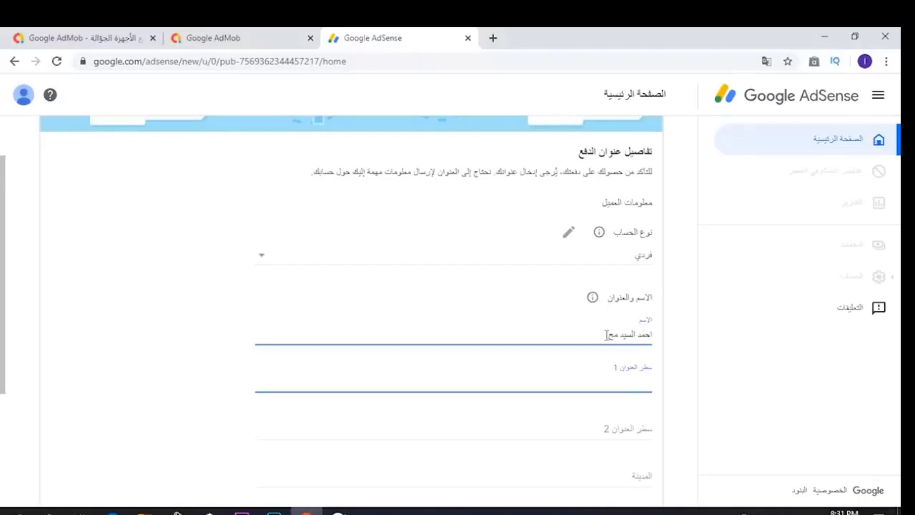
text(مد)
text(و)
key(BackSpace)
click(636, 378)
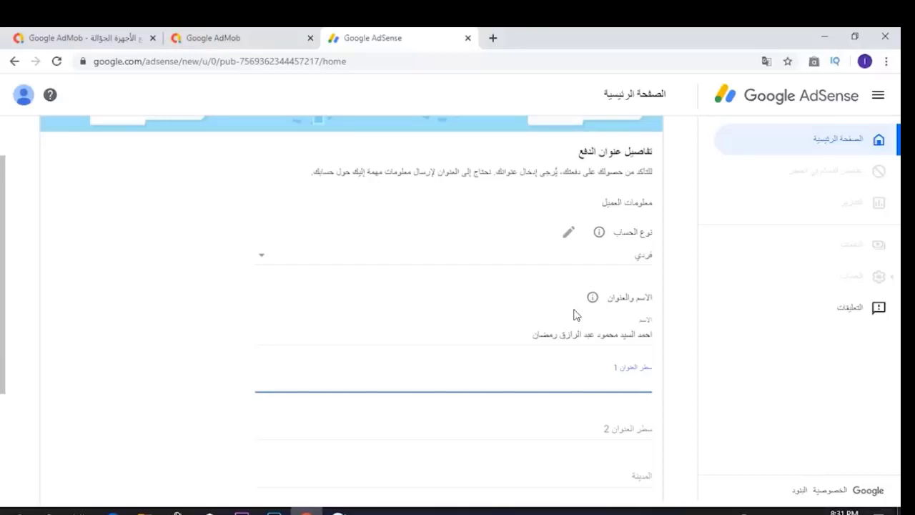
- Fill address line 1 with the payee's country, governorate and town
text(م)
text(حمد)
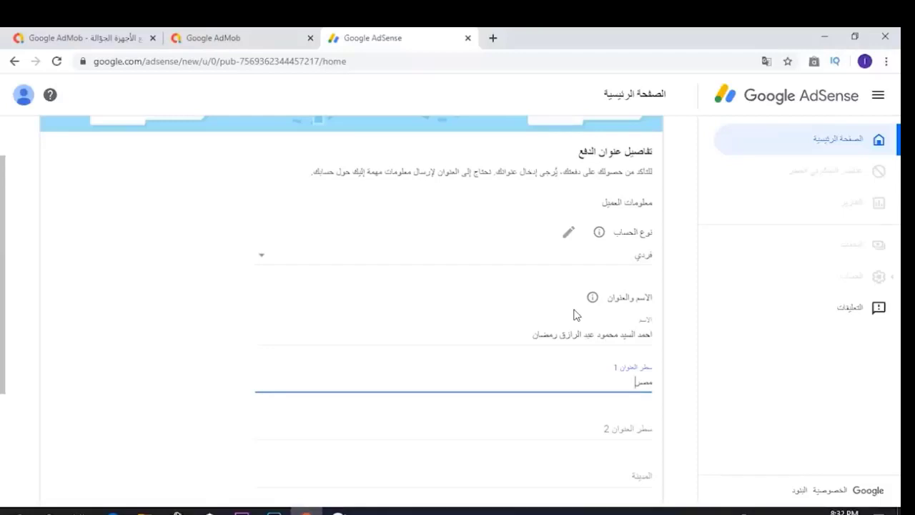
text(ا)
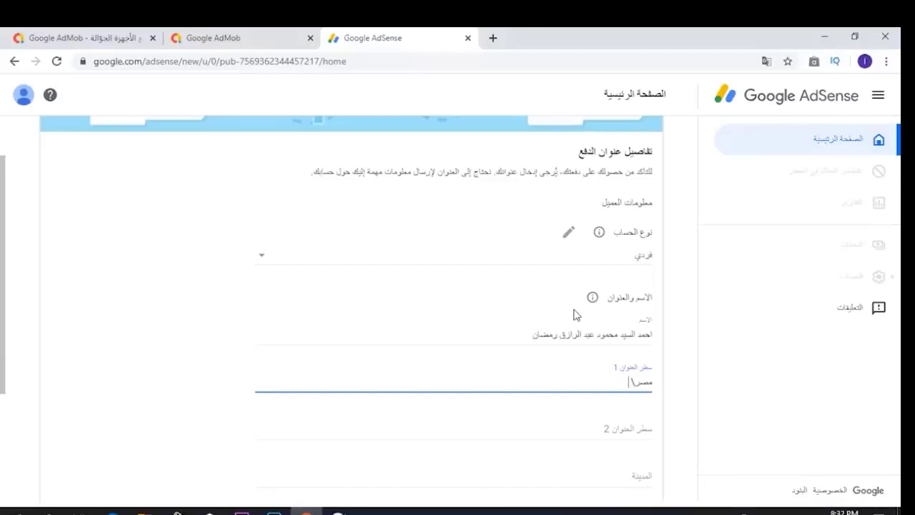
text(الدقهلية\)
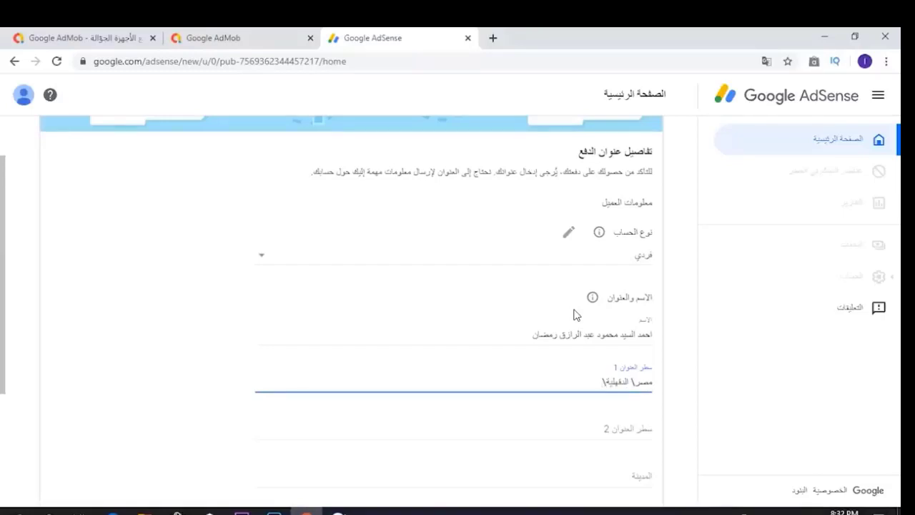
text(المنصورة\جديلة)
scroll(578, 410, down, 1)
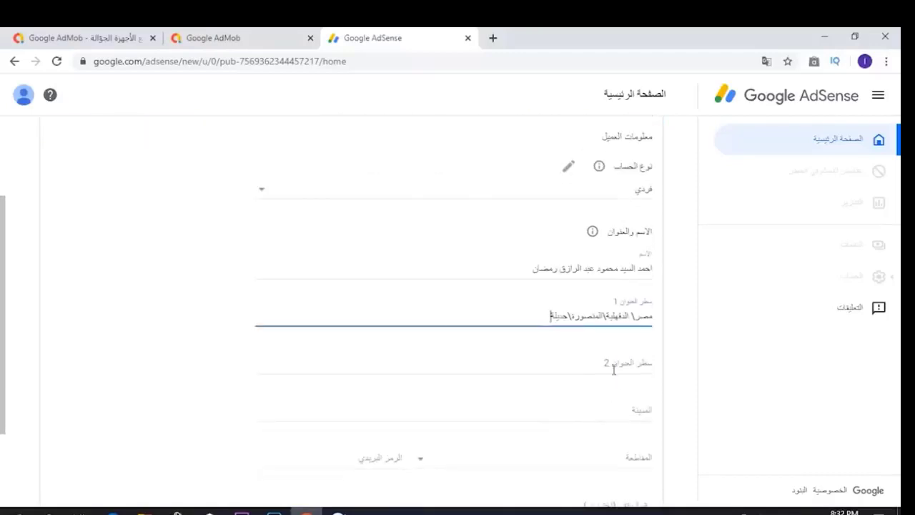
- Enter the payee's street address in address line 2, removing extra characters
click(613, 370)
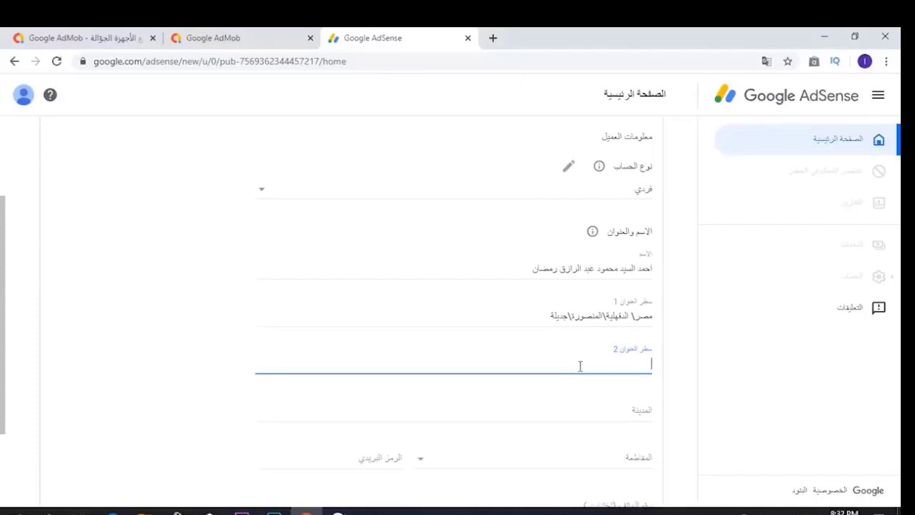
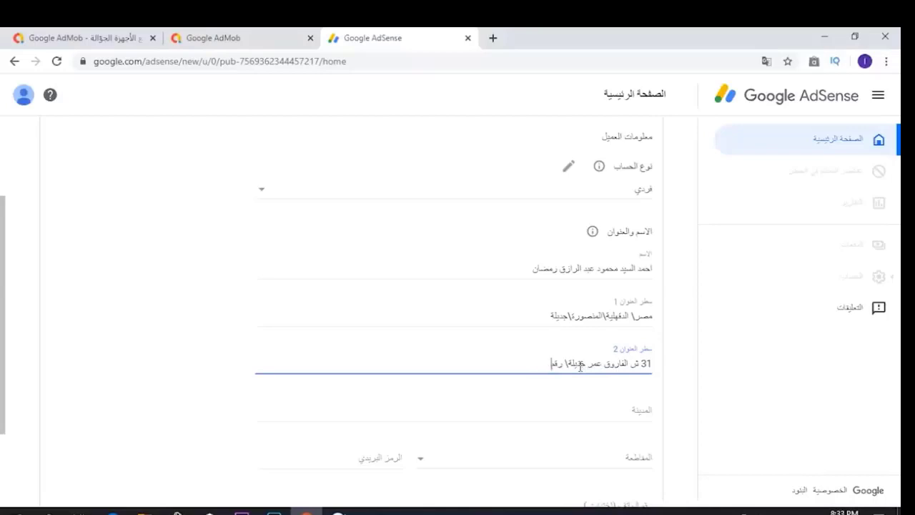
text(ر)
key(BackSpace)
key(BackSpace)
- Replace address line 2 with the village address plus a contact phone number
triple_click(562, 362)
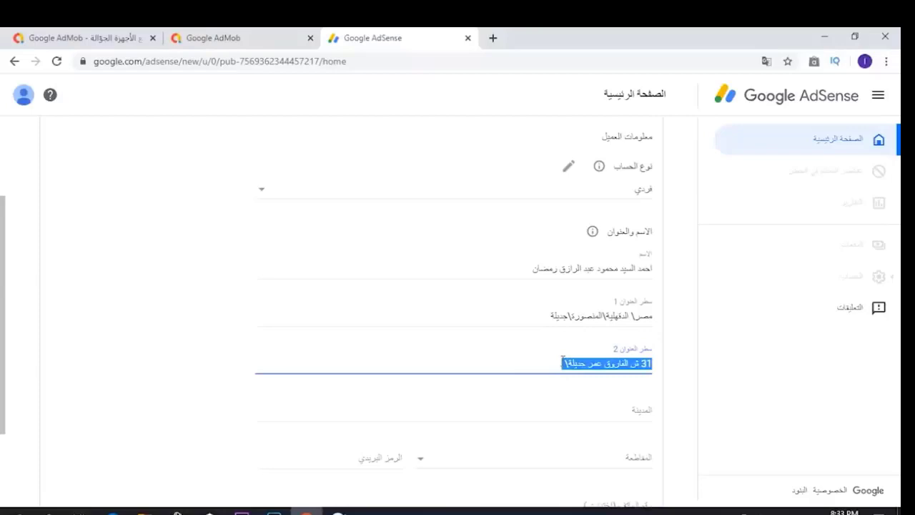
key(BackSpace)
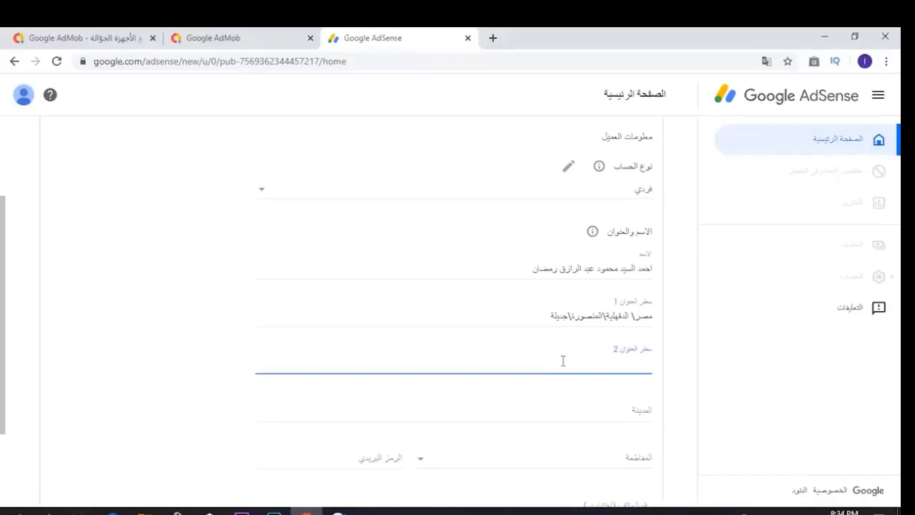
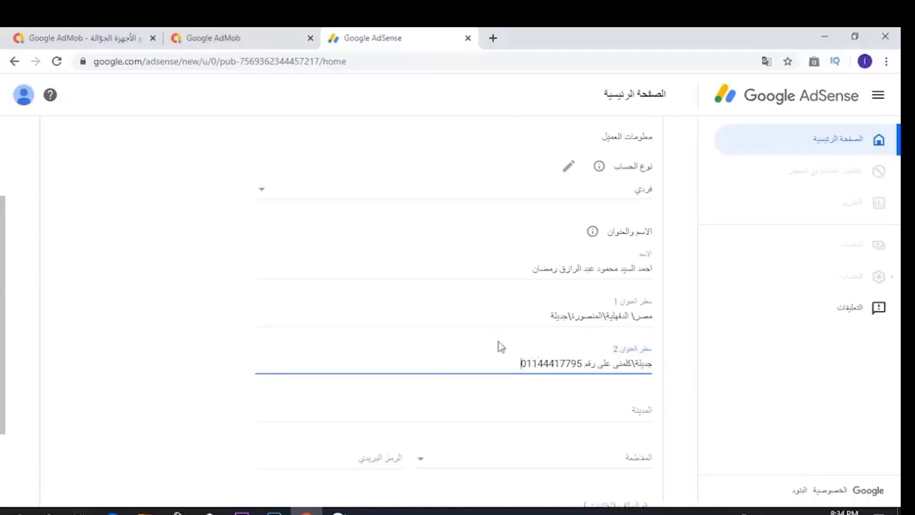
- Enter المنصورة as the city
scroll(521, 361, down, 2)
click(594, 297)
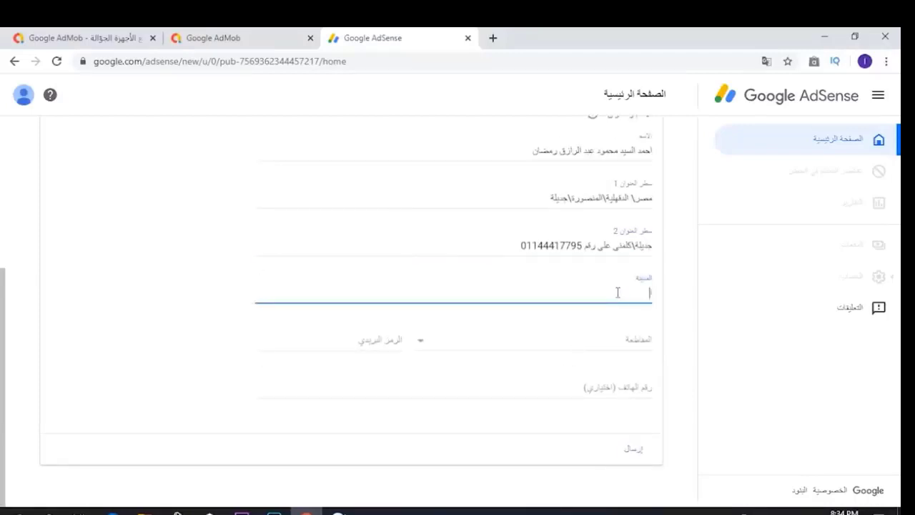
text(المنصورة)
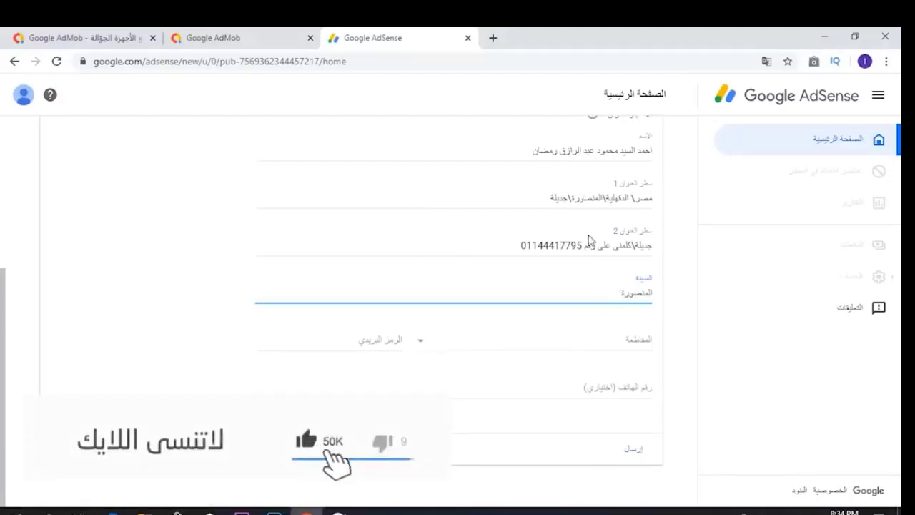
- Pick الدقهلية from the المحافظة dropdown list as the governorate
click(607, 347)
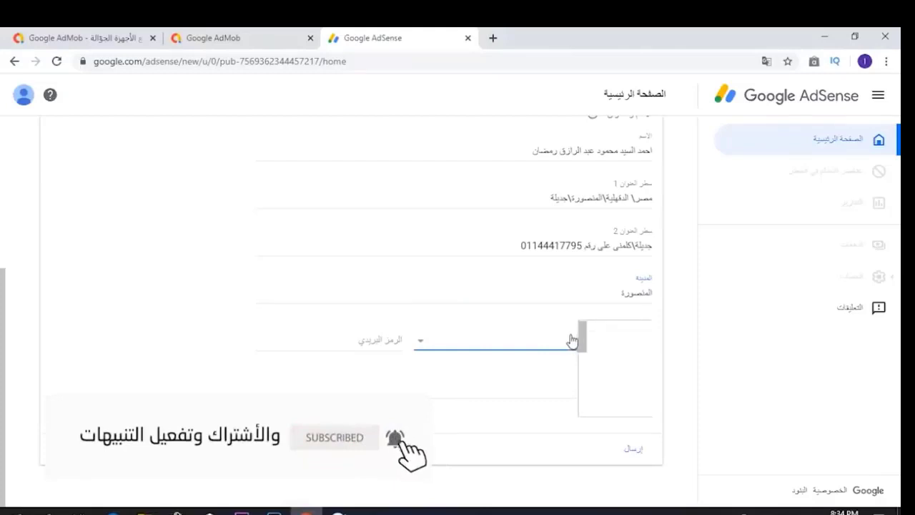
click(584, 339)
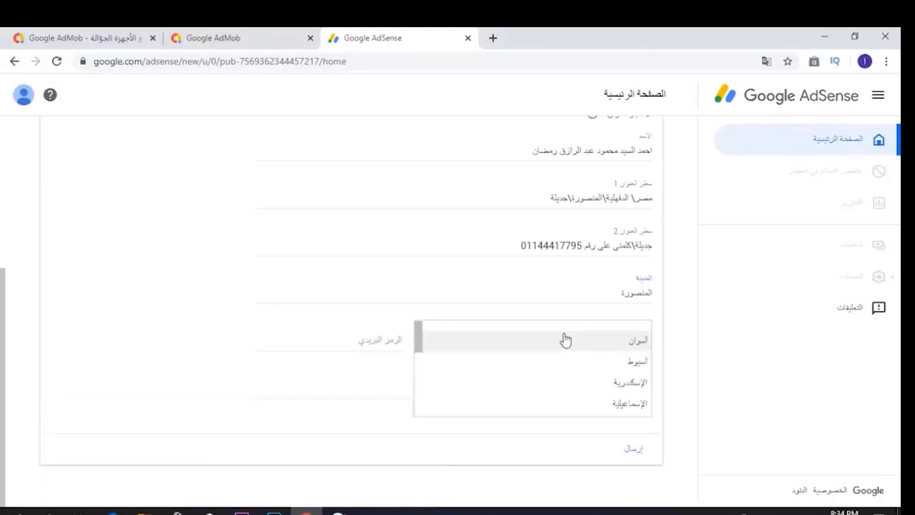
click(339, 319)
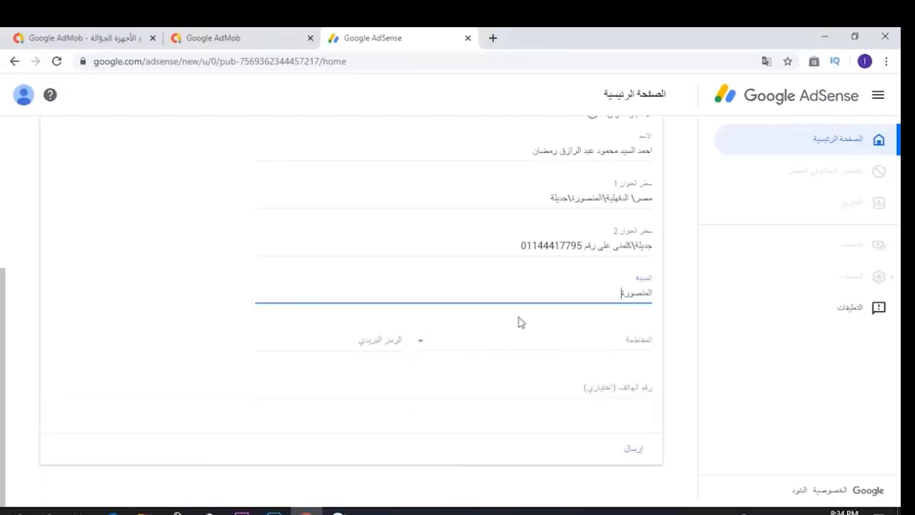
click(557, 338)
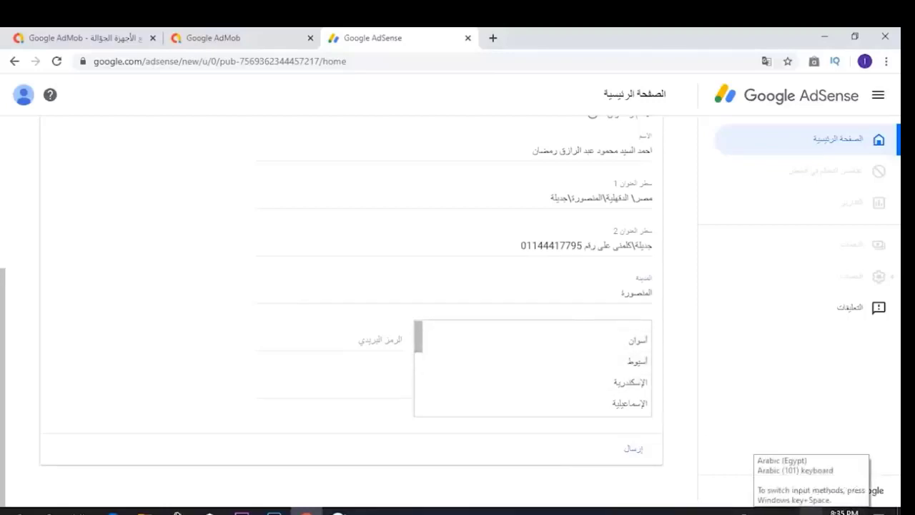
scroll(611, 372, down, 3)
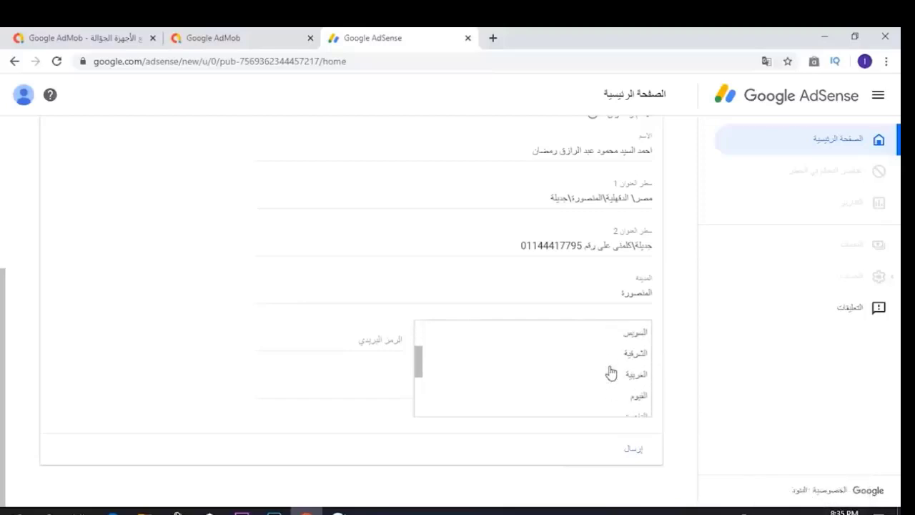
scroll(611, 371, down, 5)
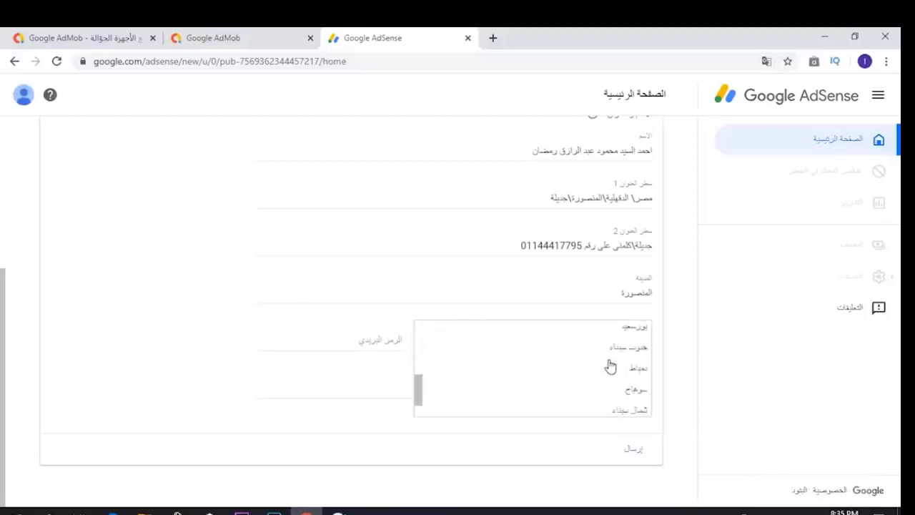
scroll(610, 366, down, 3)
scroll(609, 366, up, 6)
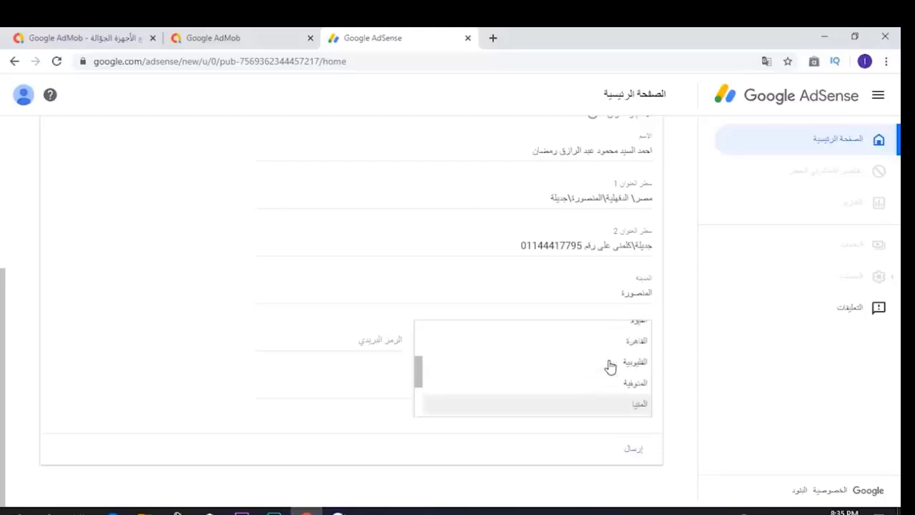
scroll(610, 366, up, 3)
scroll(613, 368, down, 1)
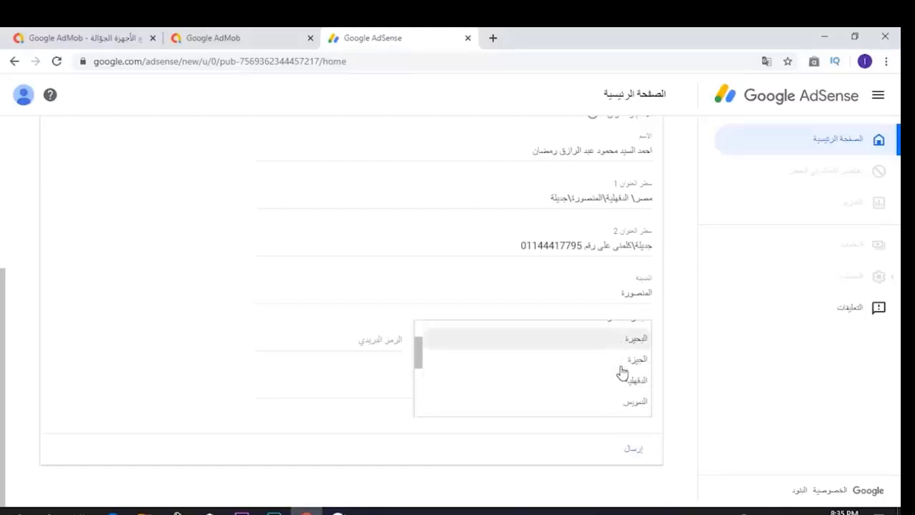
scroll(624, 368, down, 1)
click(633, 351)
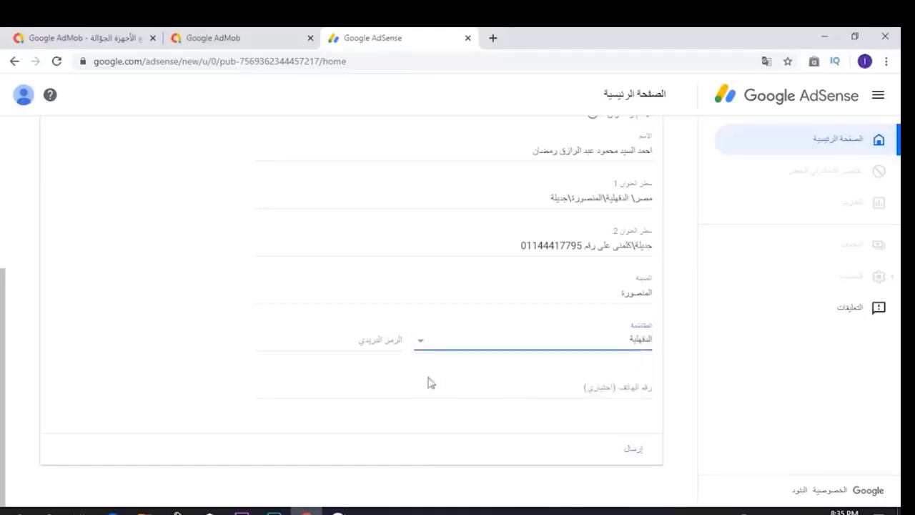
click(385, 340)
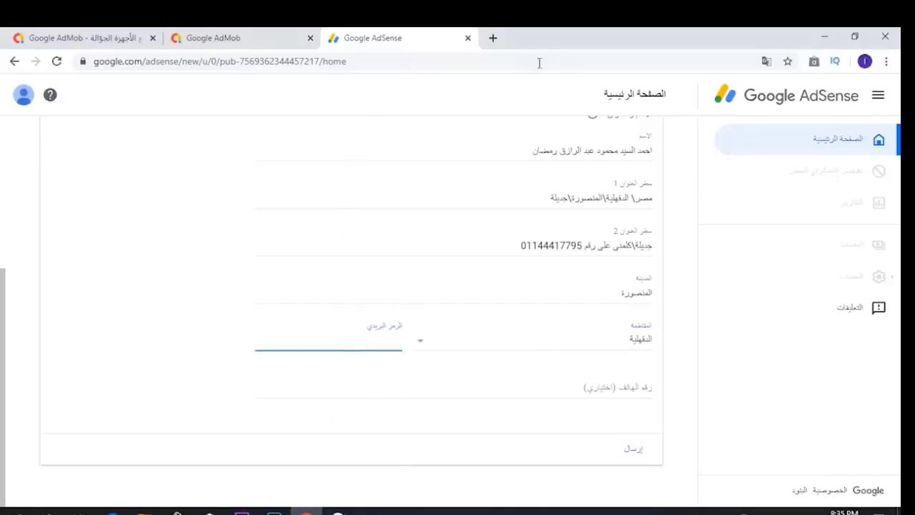
- Search Google in a new tab for مكتب بريد جديلة
click(492, 38)
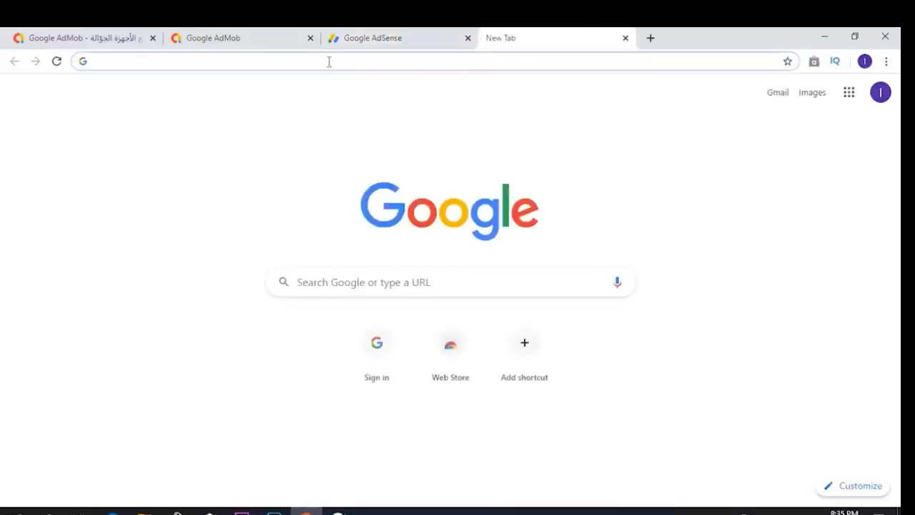
click(462, 276)
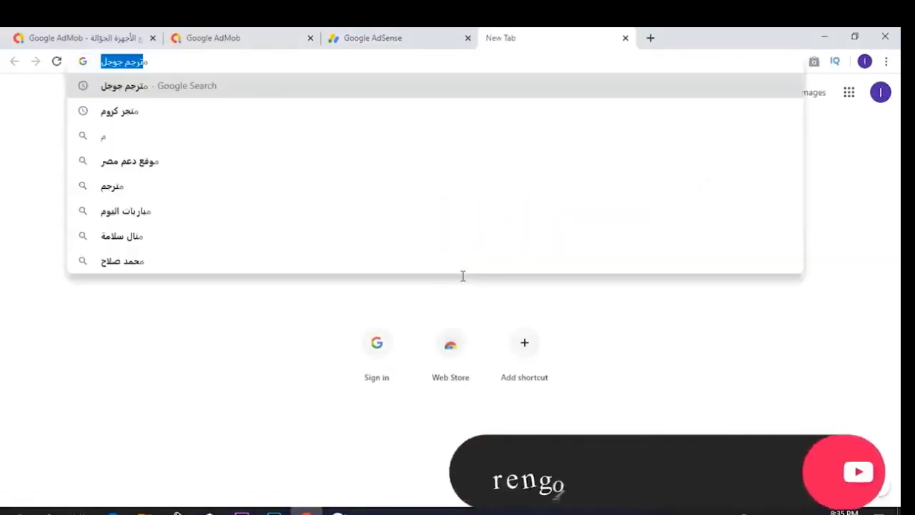
text(مكتب)
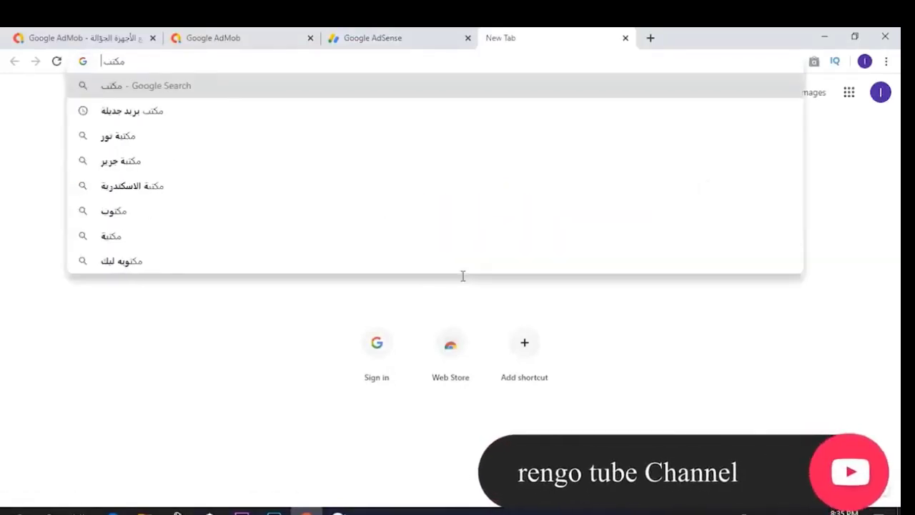
text( بريد)
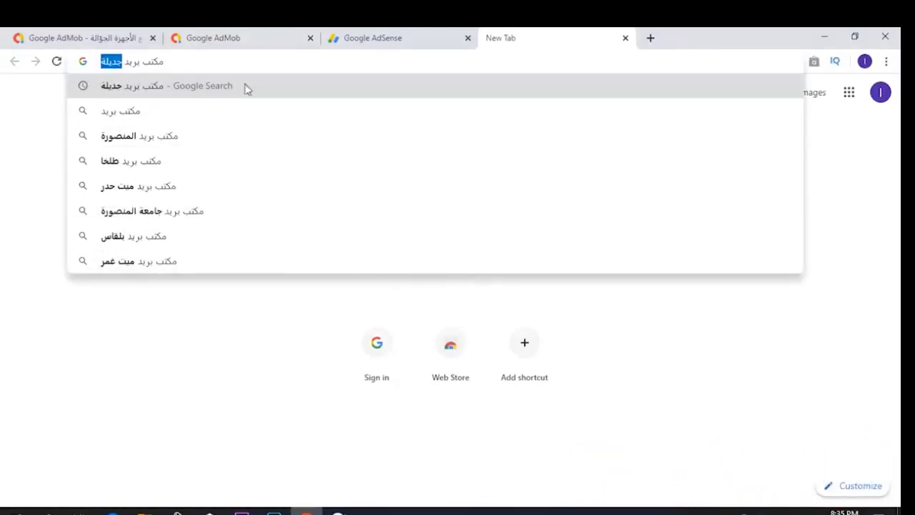
click(213, 89)
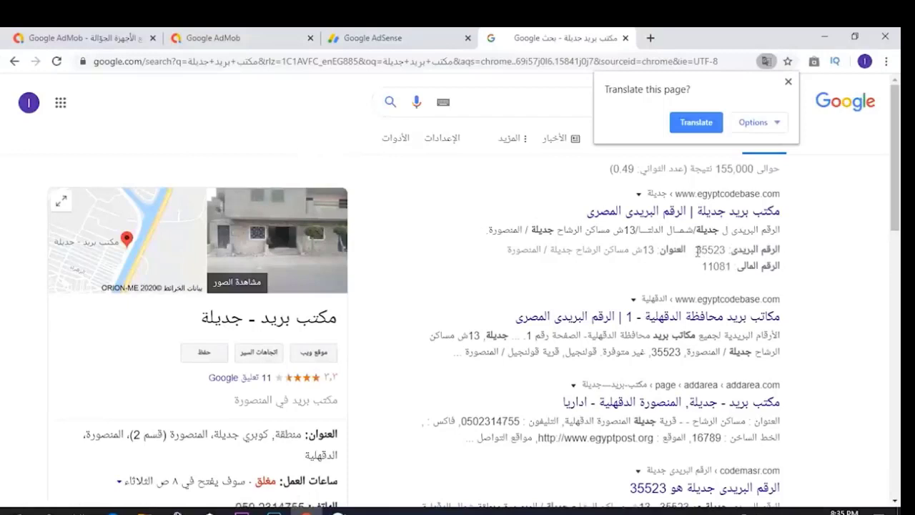
- Copy the post office's postal code 35523 and go back to the AdSense tab
drag(696, 251, 726, 250)
right_click(715, 253)
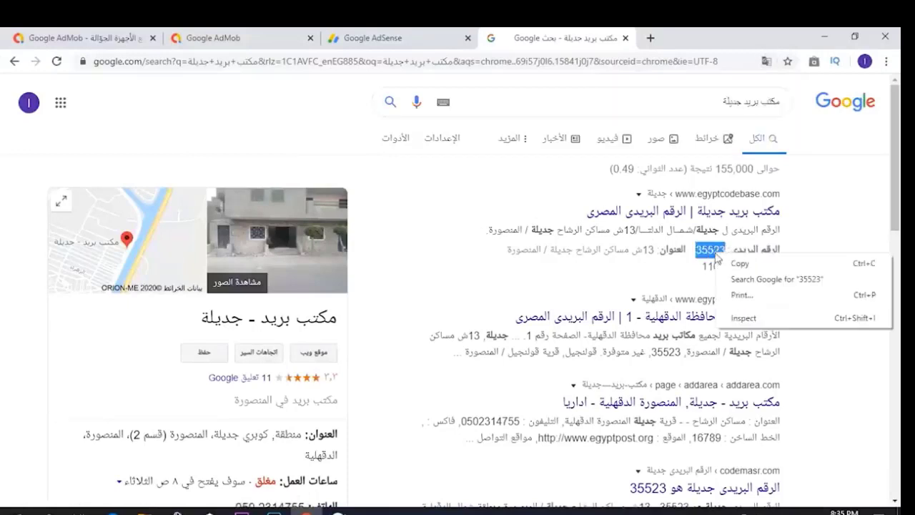
click(721, 263)
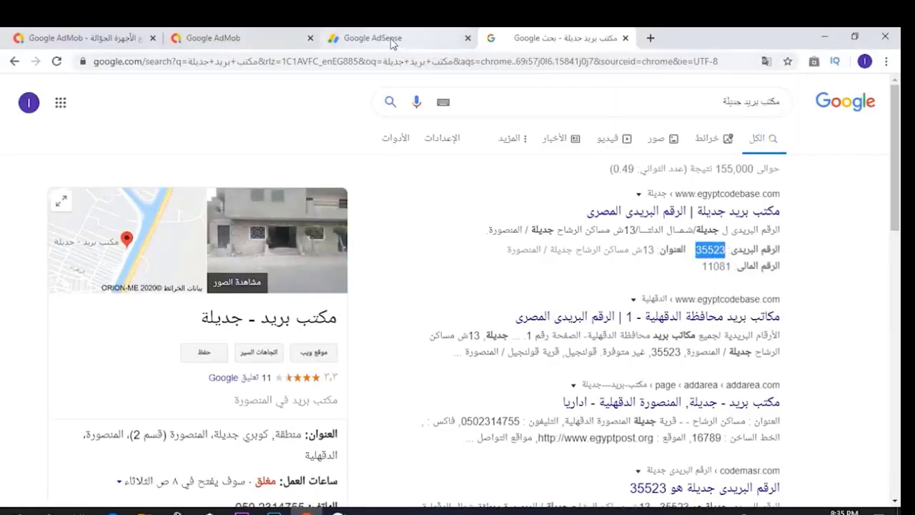
click(394, 41)
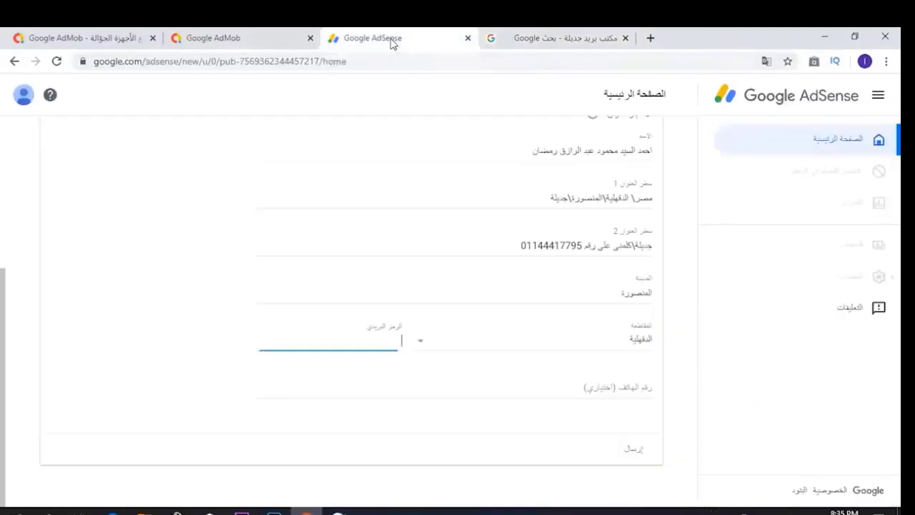
- Put 35523 in the postal code field, retyping it to clear the format error
right_click(382, 344)
click(405, 240)
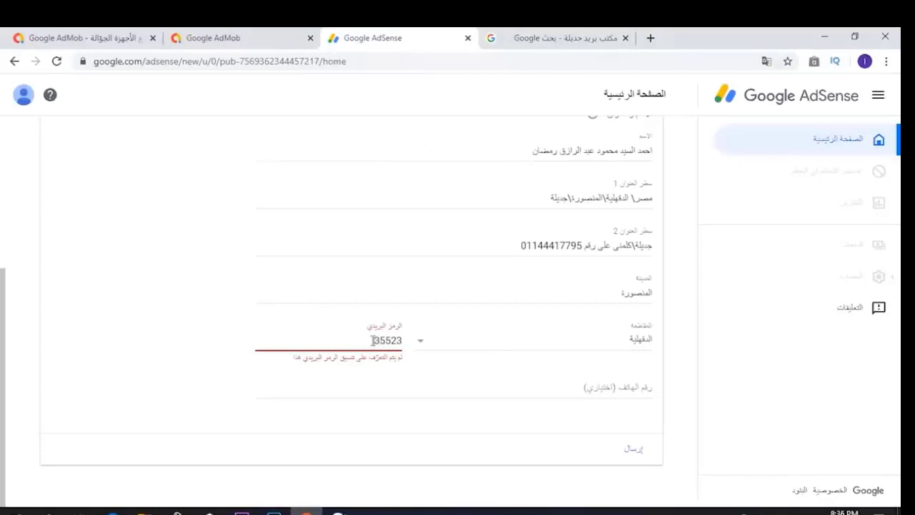
double_click(372, 340)
text(35523)
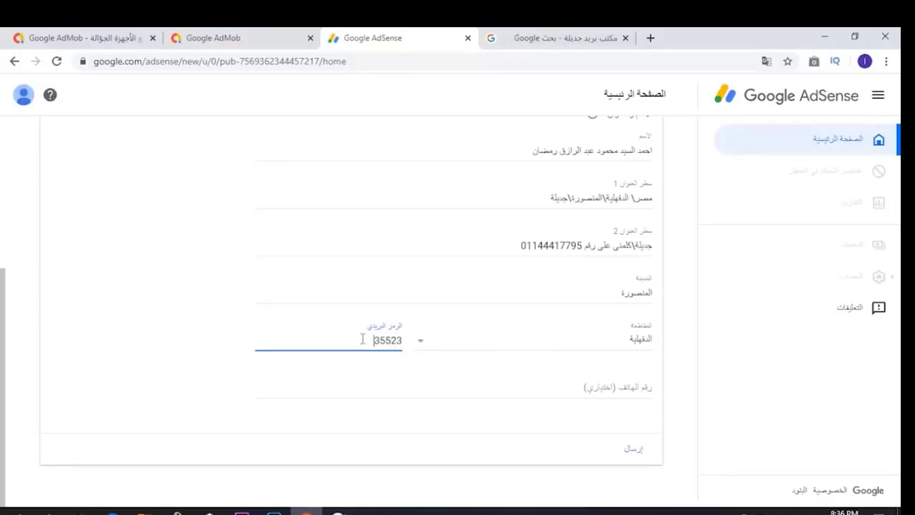
click(591, 391)
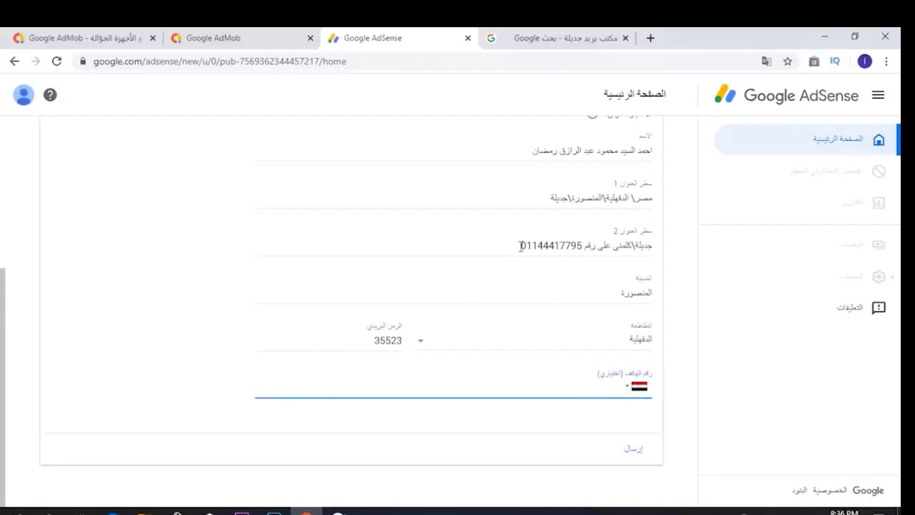
- Copy the contact phone number from address line 2 into the phone field and submit with إرسال
drag(520, 245, 582, 244)
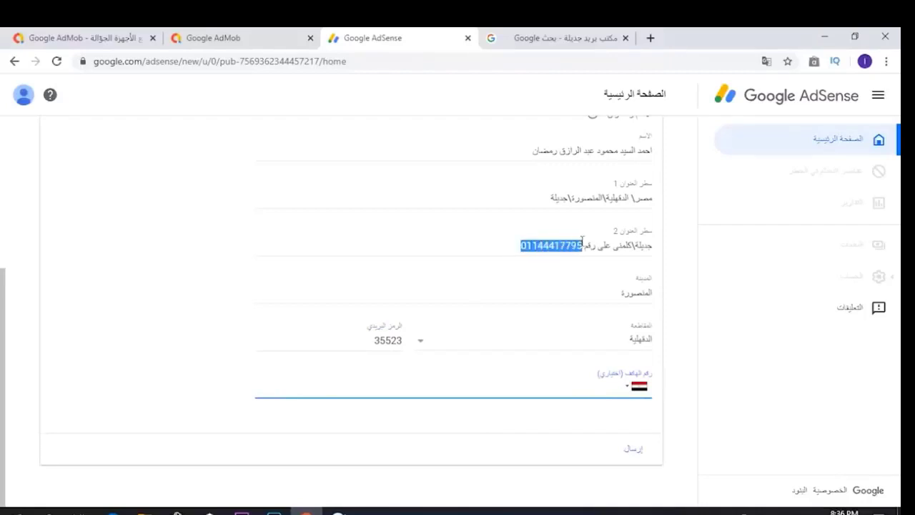
right_click(561, 255)
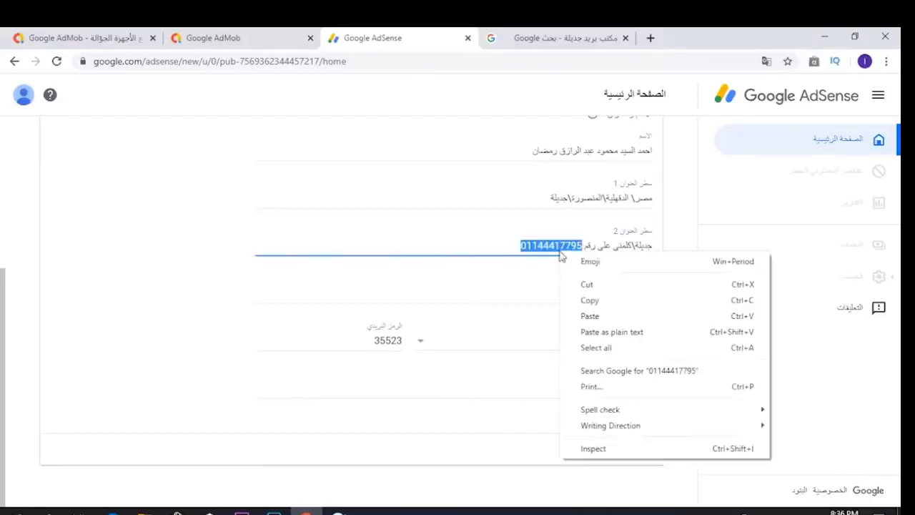
click(590, 300)
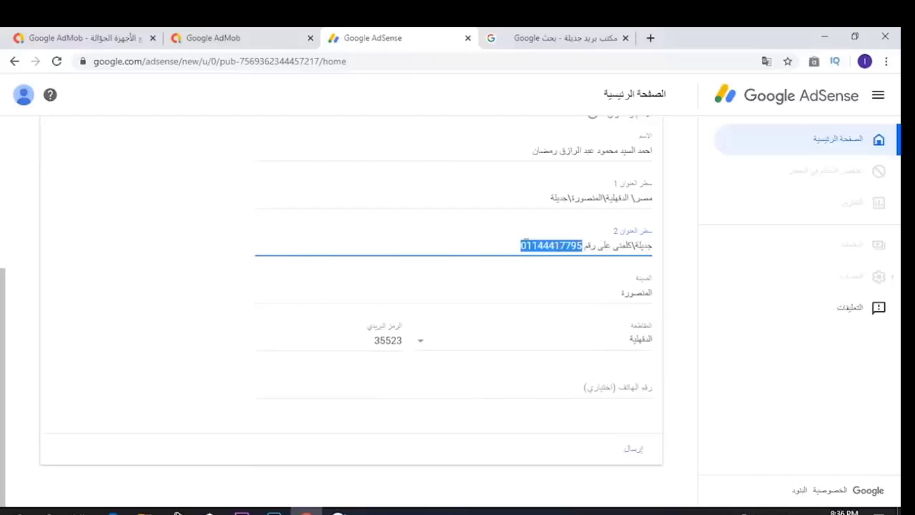
click(582, 386)
right_click(581, 389)
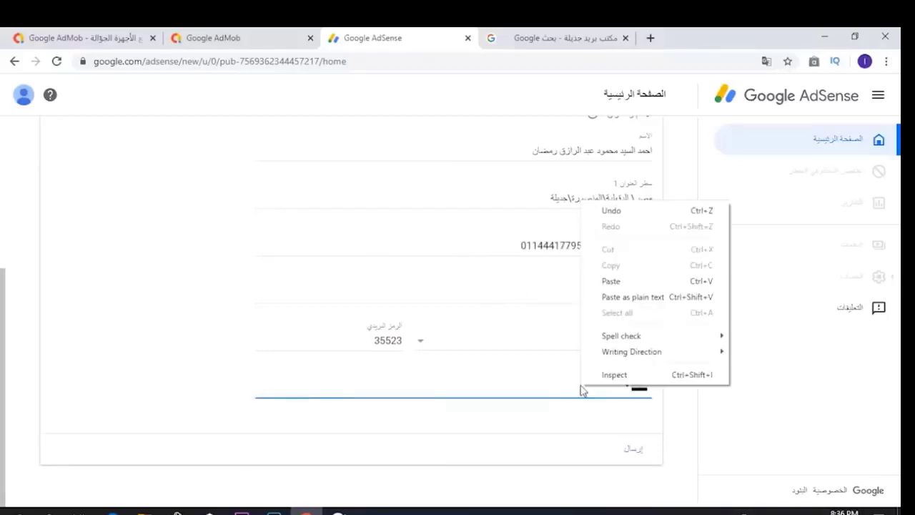
click(612, 280)
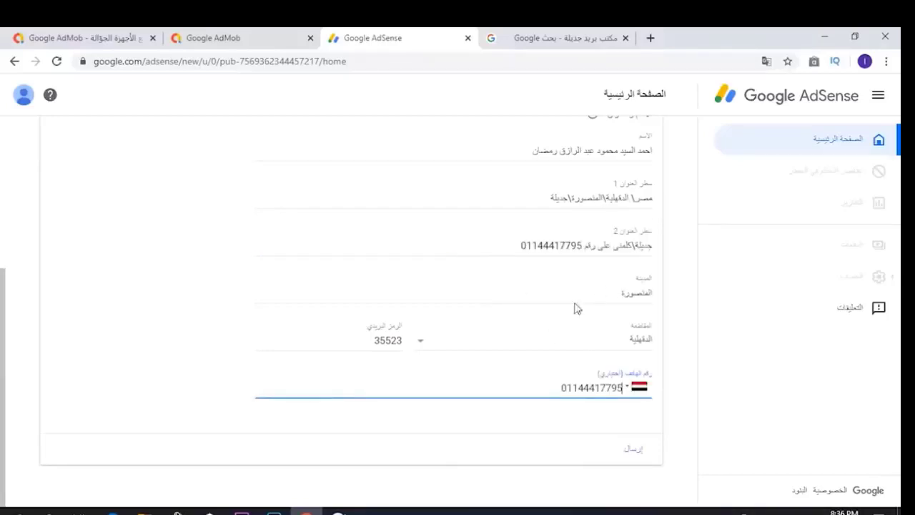
click(636, 458)
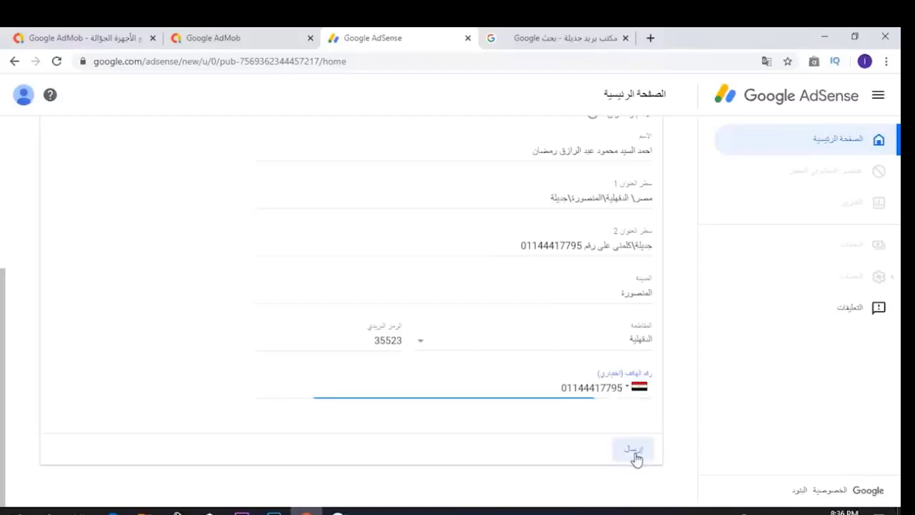